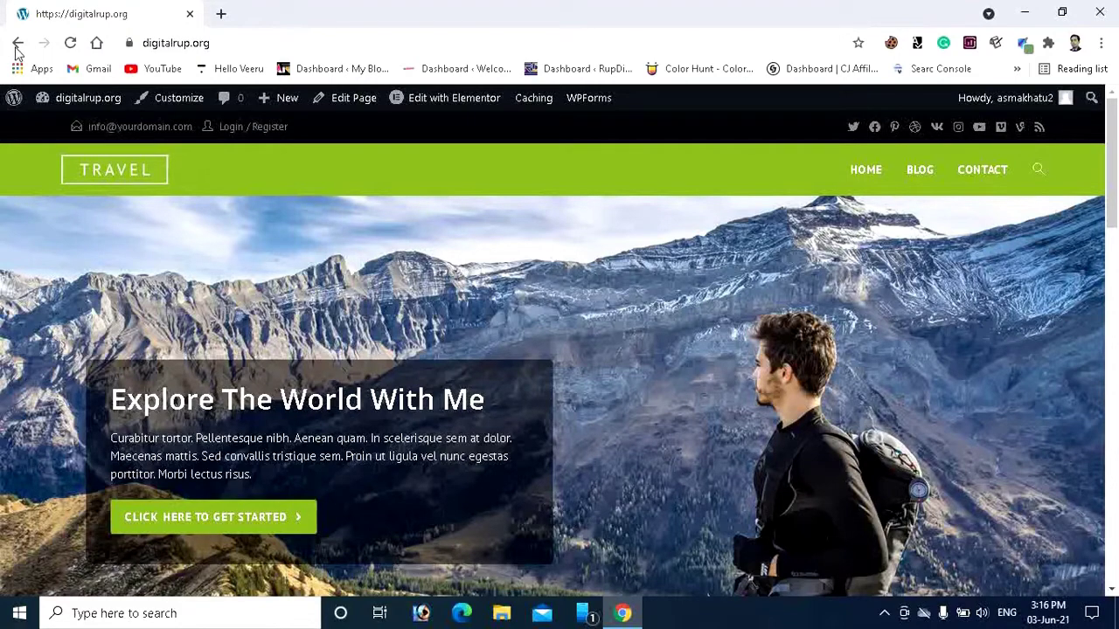
Search Add New Plugins for 'click to chat' and find HoliThemes' Click to Chat.
mouse_move(84, 106)
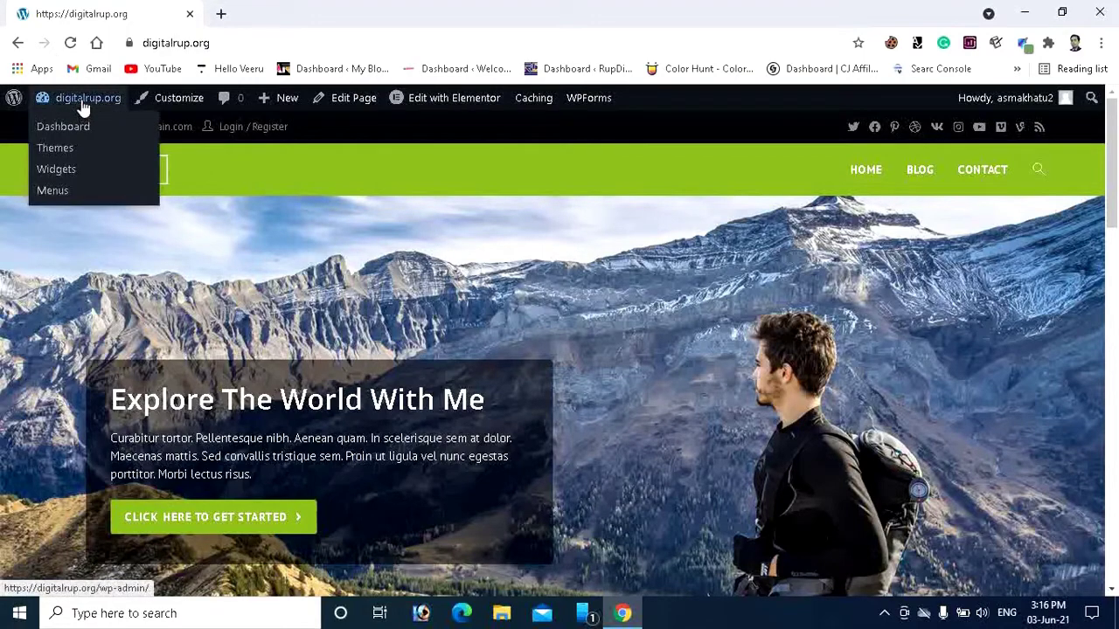
click(76, 138)
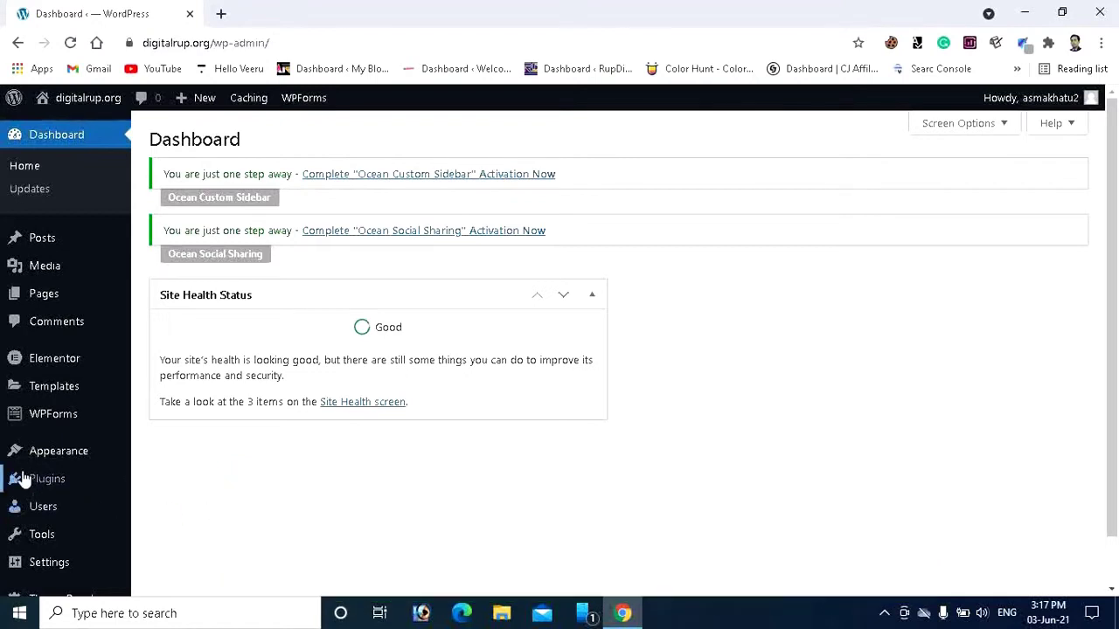
mouse_move(22, 478)
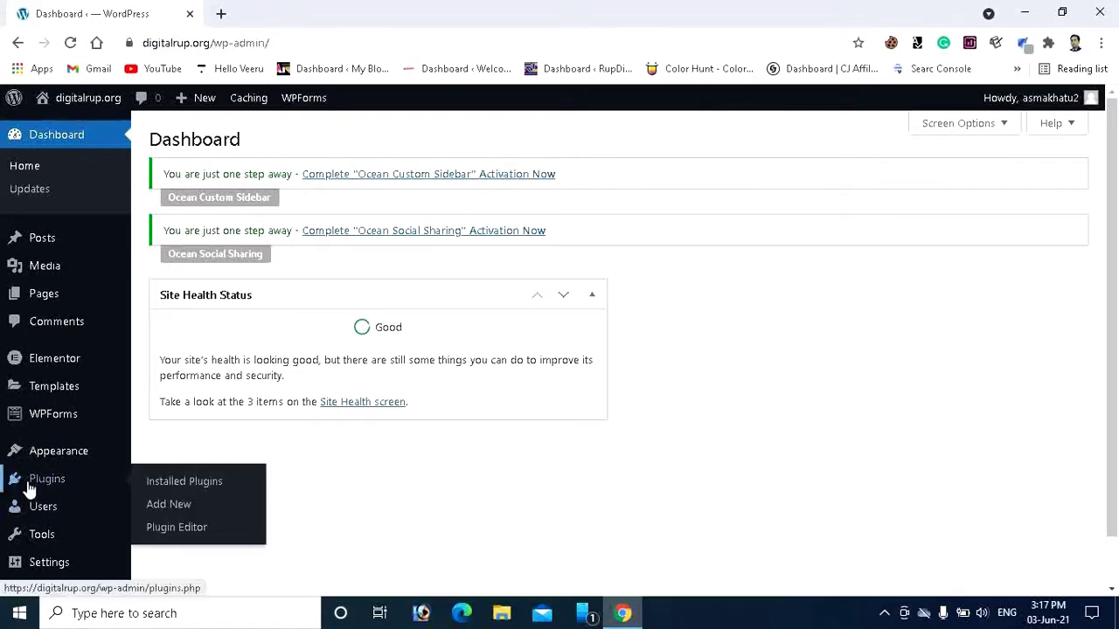
click(184, 514)
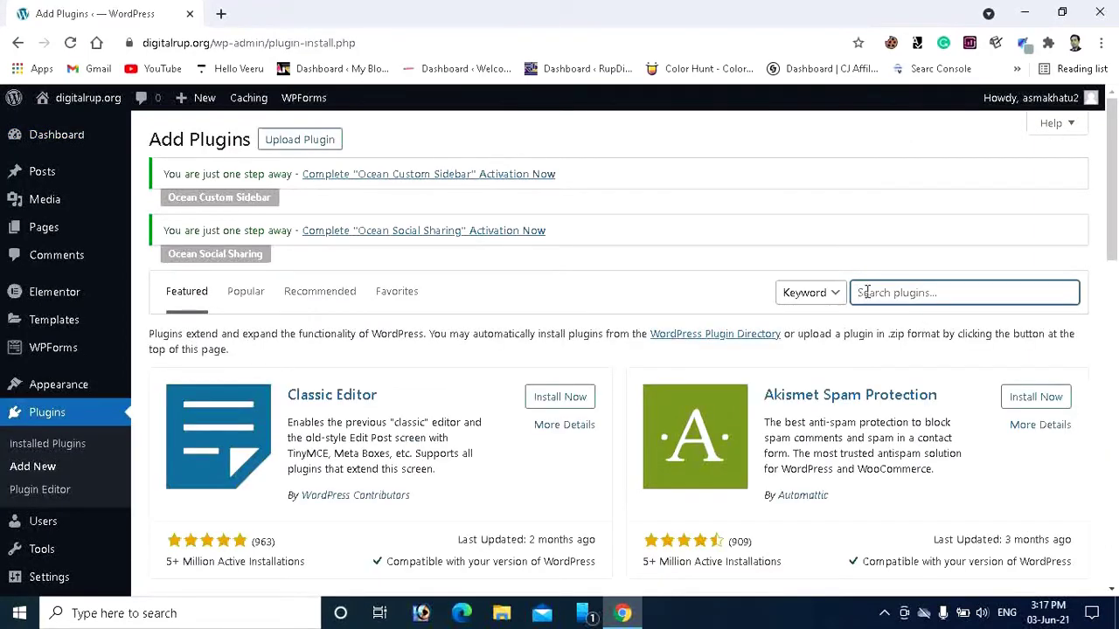
text(cl)
text(cck to)
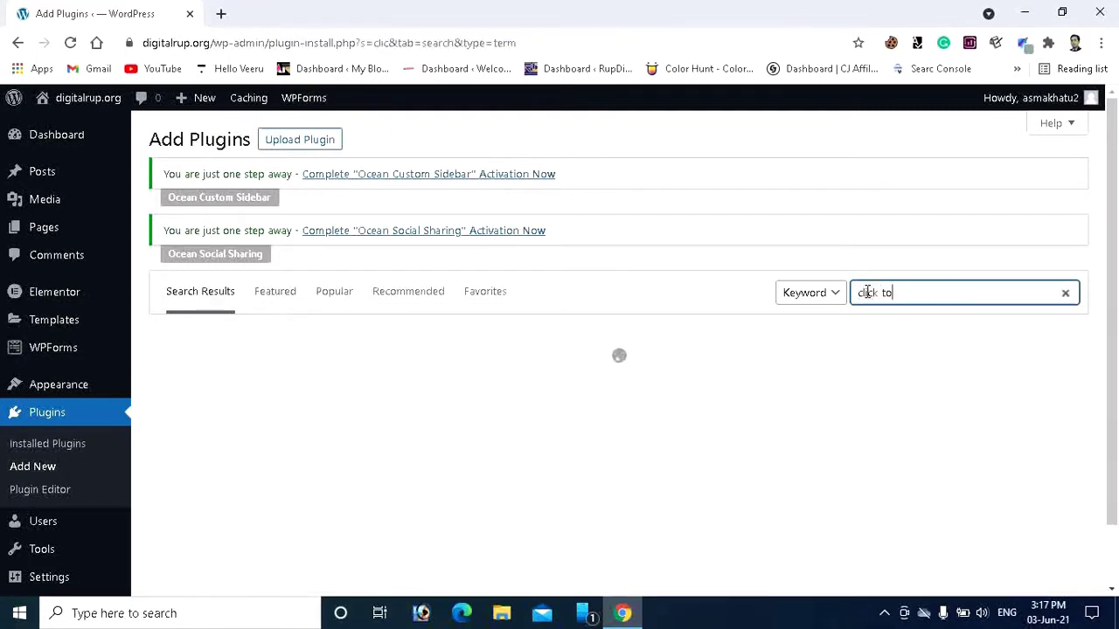
text( chat)
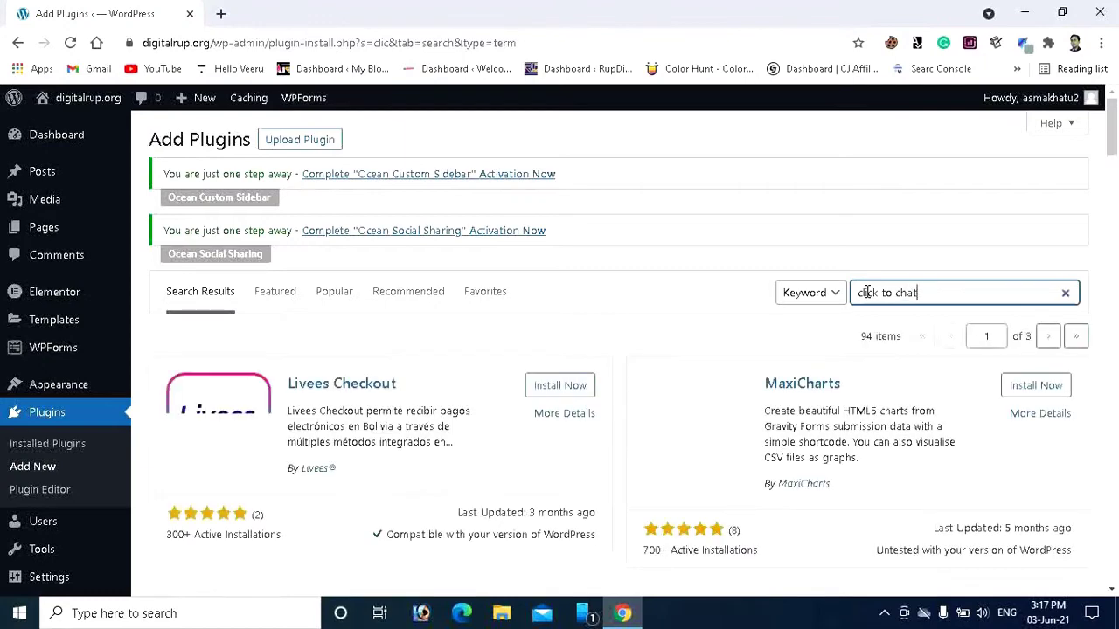
scroll(492, 392, down, 1)
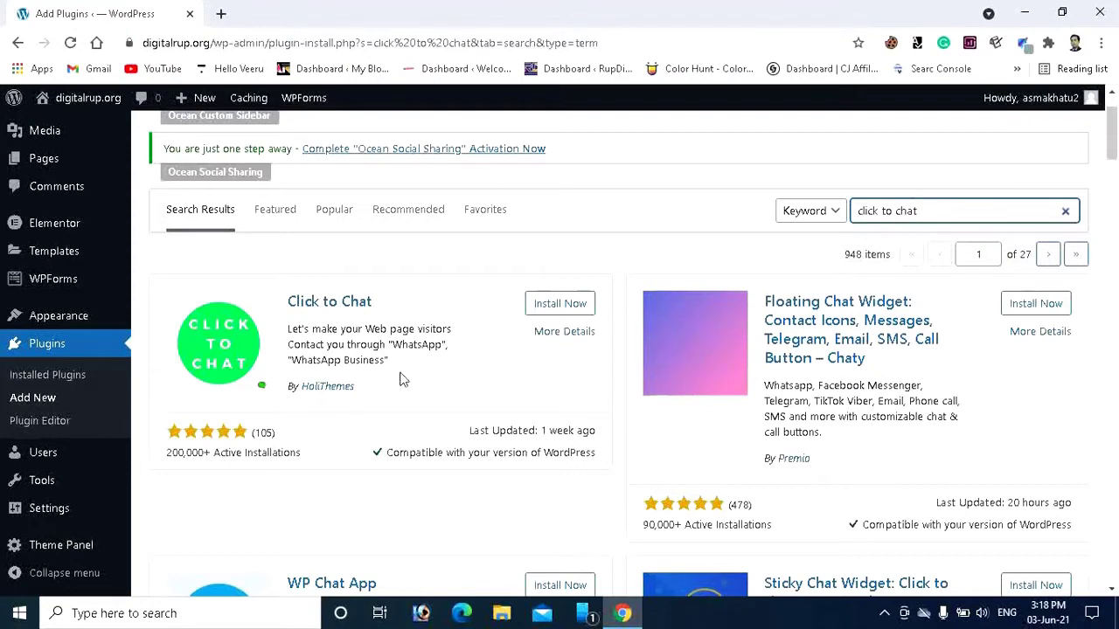
Install and activate HoliThemes' Click to Chat plugin.
click(567, 305)
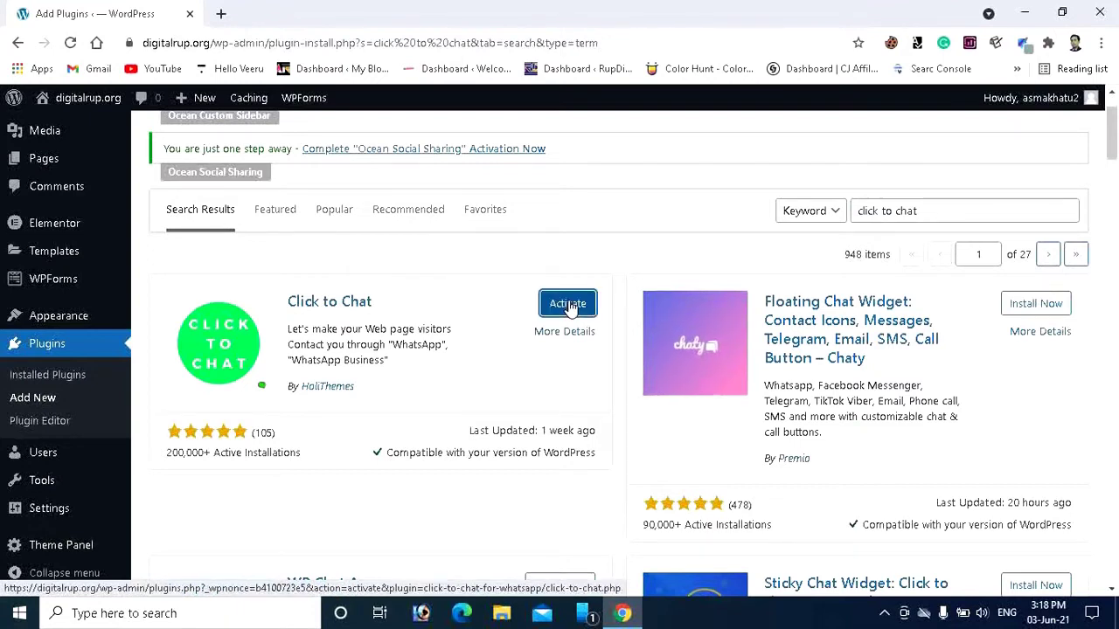
click(569, 305)
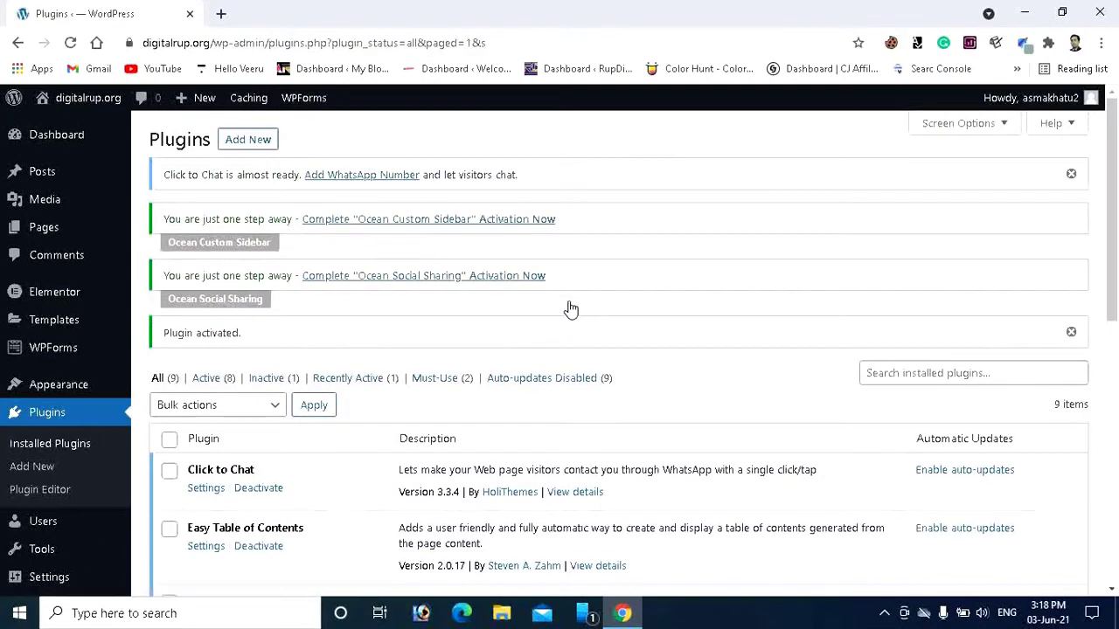
scroll(200, 340, down, 2)
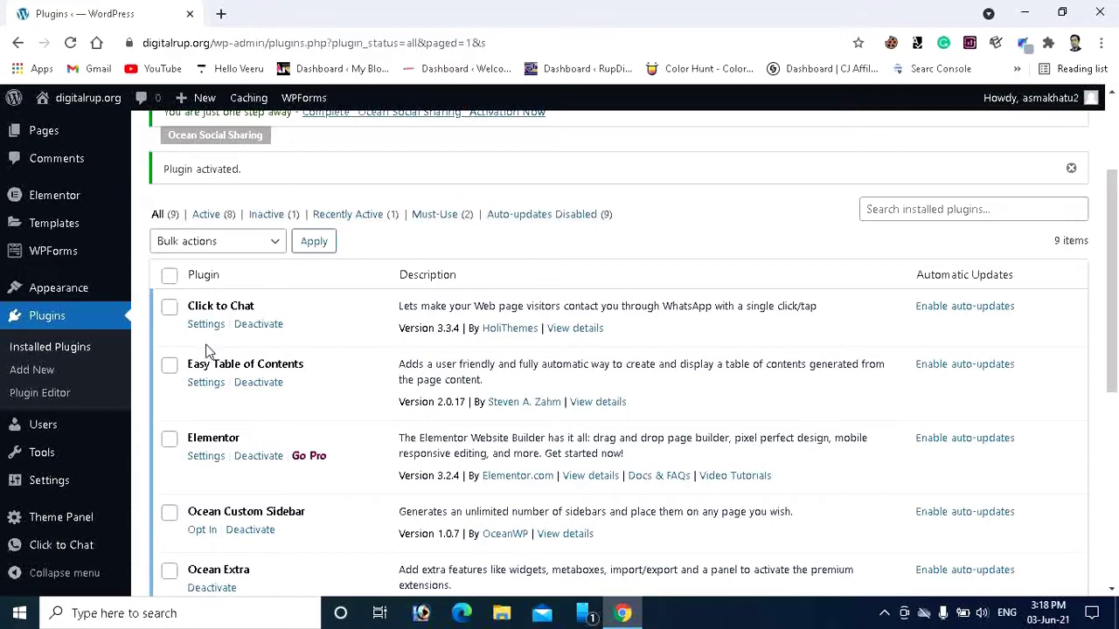
In Click to Chat settings, enter country code 91 and the business WhatsApp phone number.
click(205, 324)
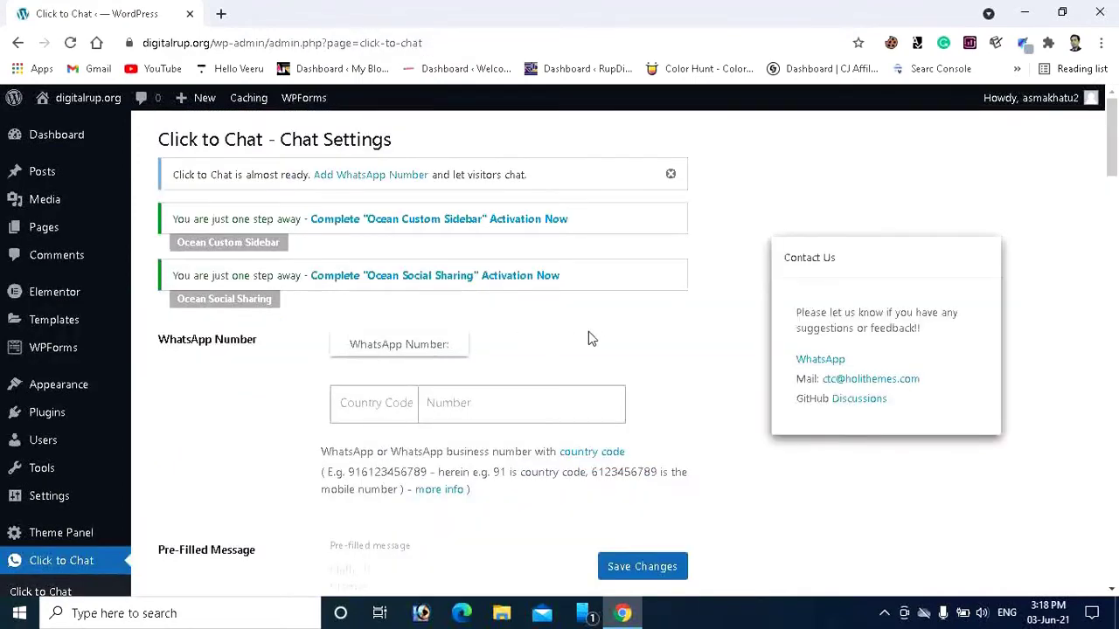
scroll(602, 341, down, 1)
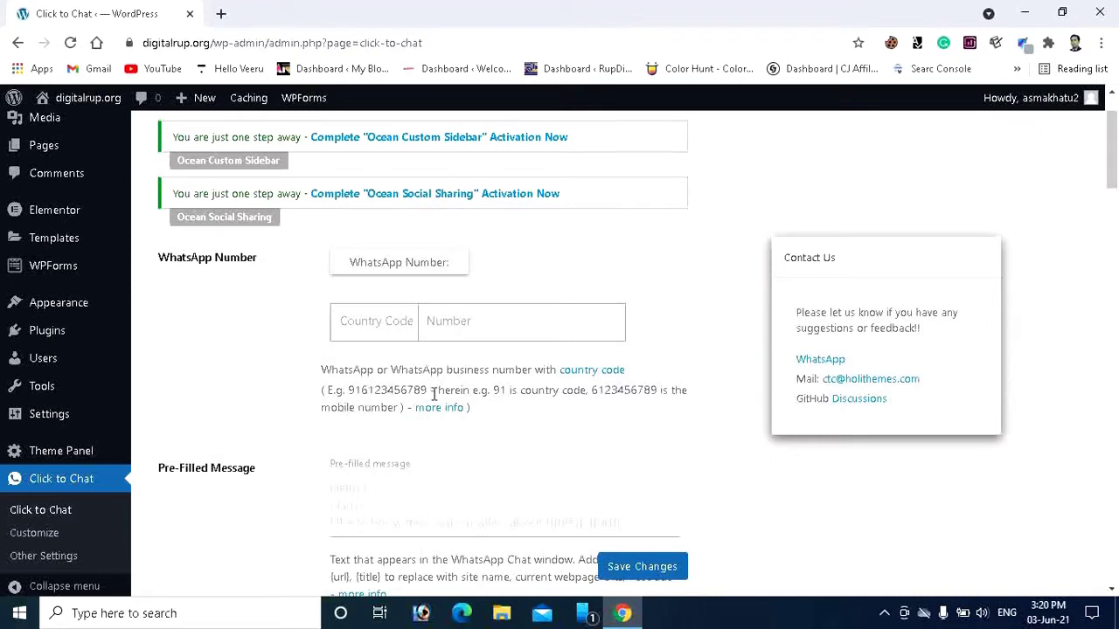
click(354, 322)
text(91)
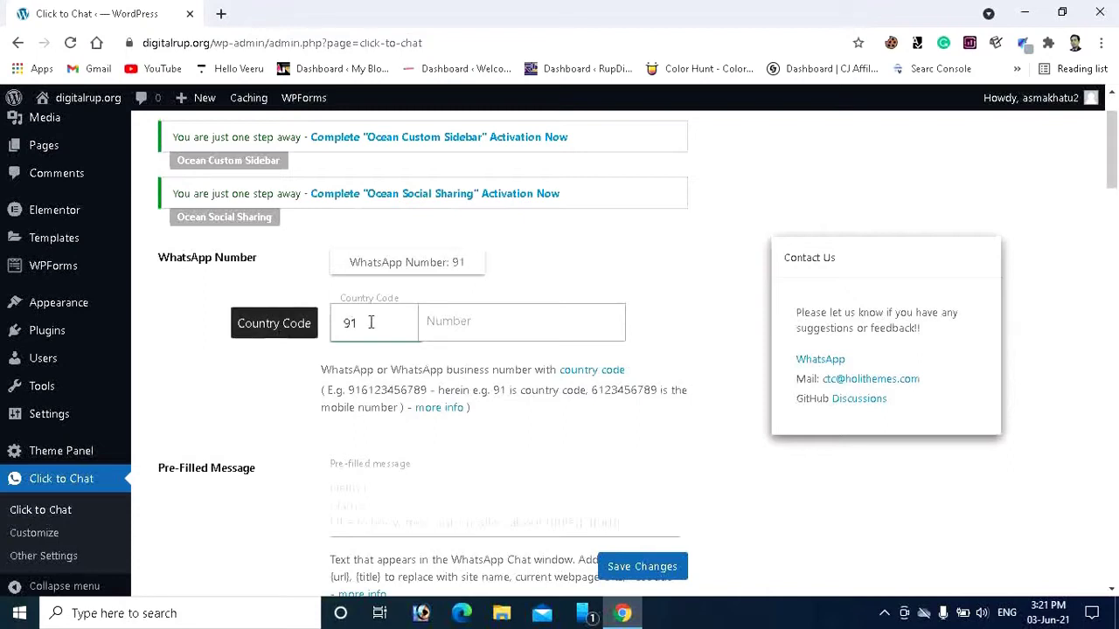
click(484, 330)
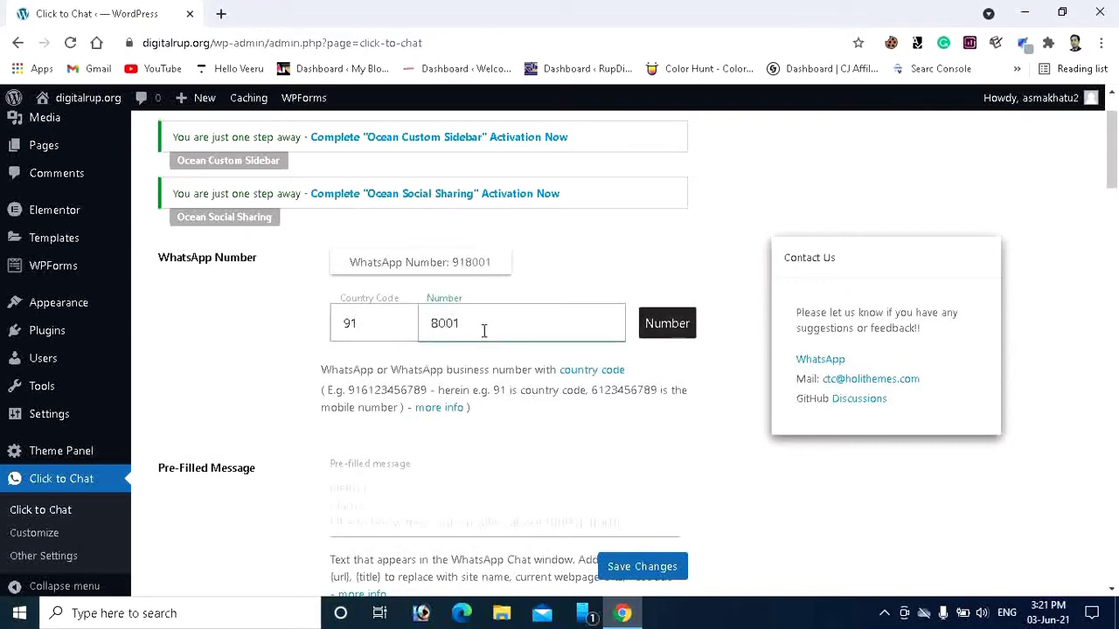
click(202, 323)
scroll(295, 393, down, 2)
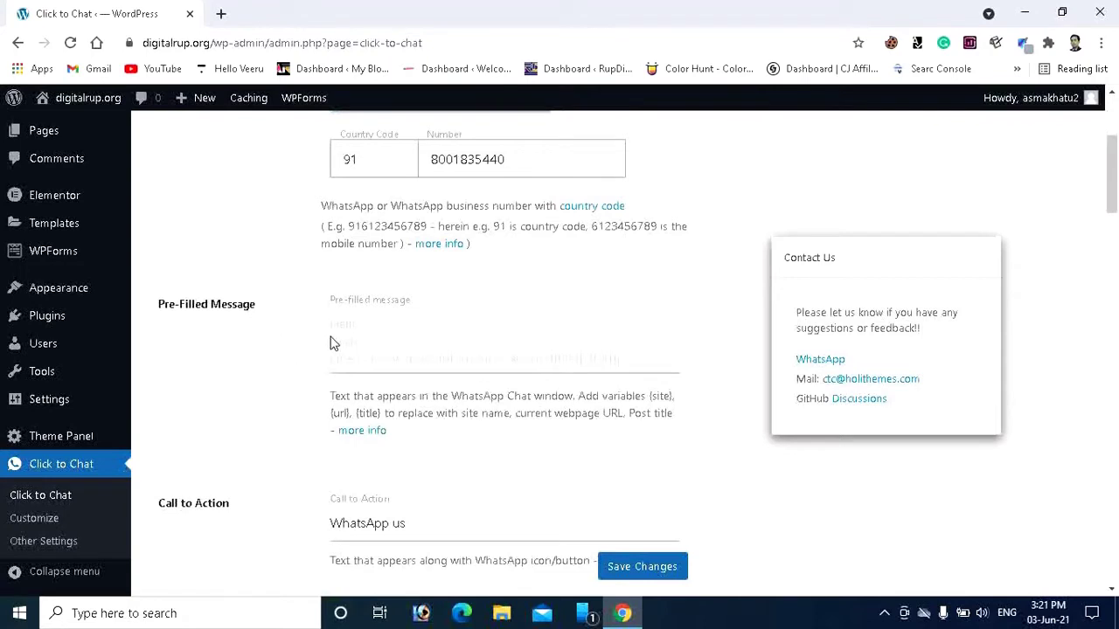
Write the pre-filled message 'Hello,' with a second line introducing the owner and asking how to help.
click(390, 331)
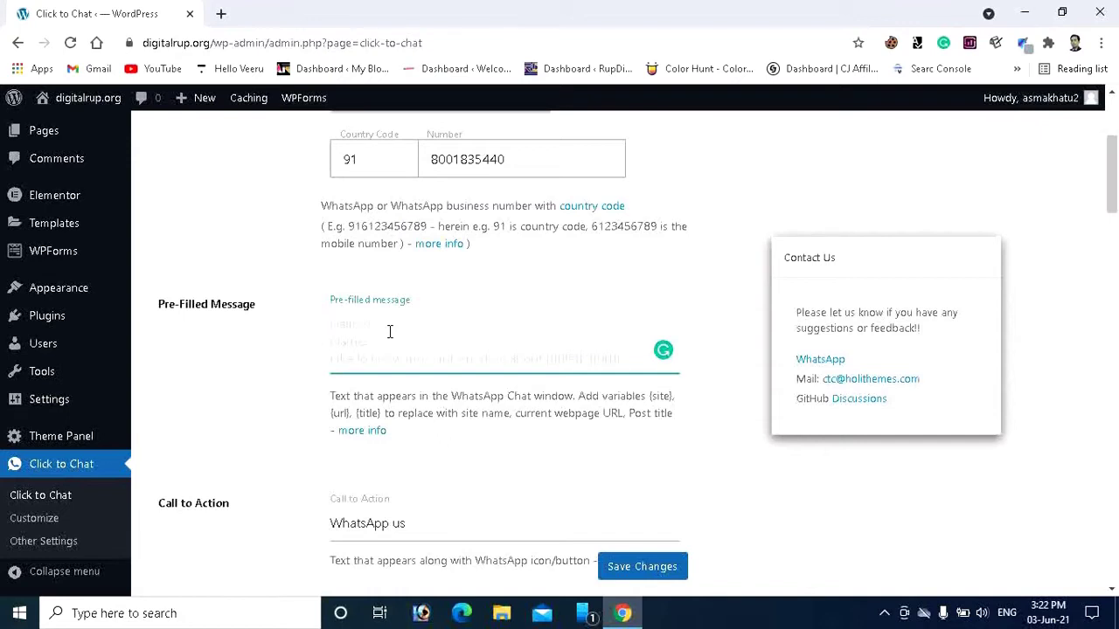
text(Hello,)
key(Return)
text(This is)
text( Rupd)
text(hand)
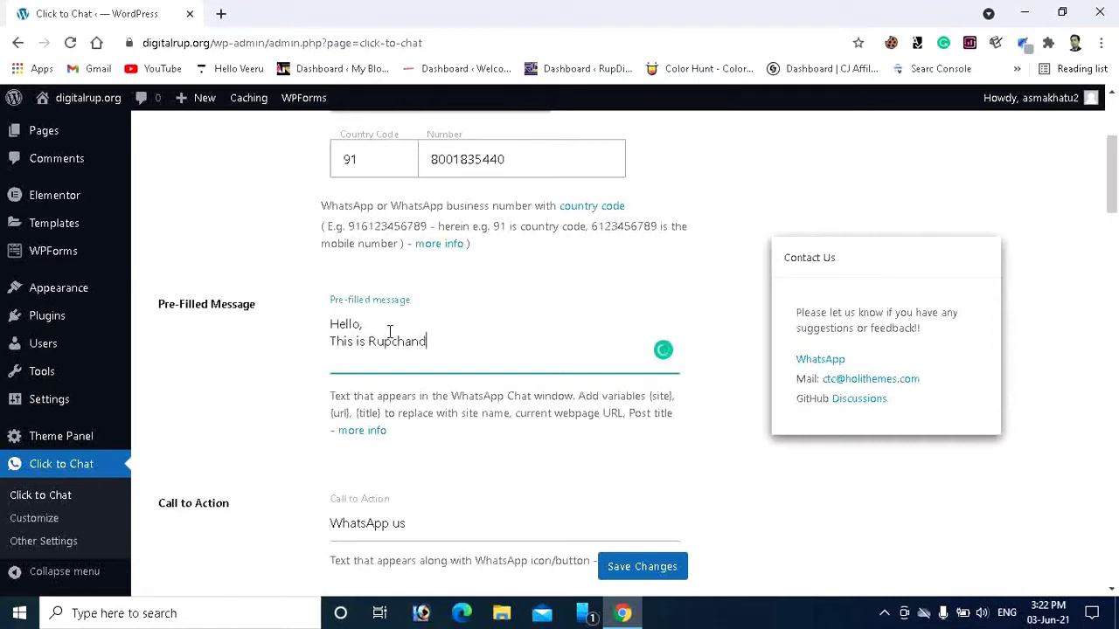
text( and How may I help )
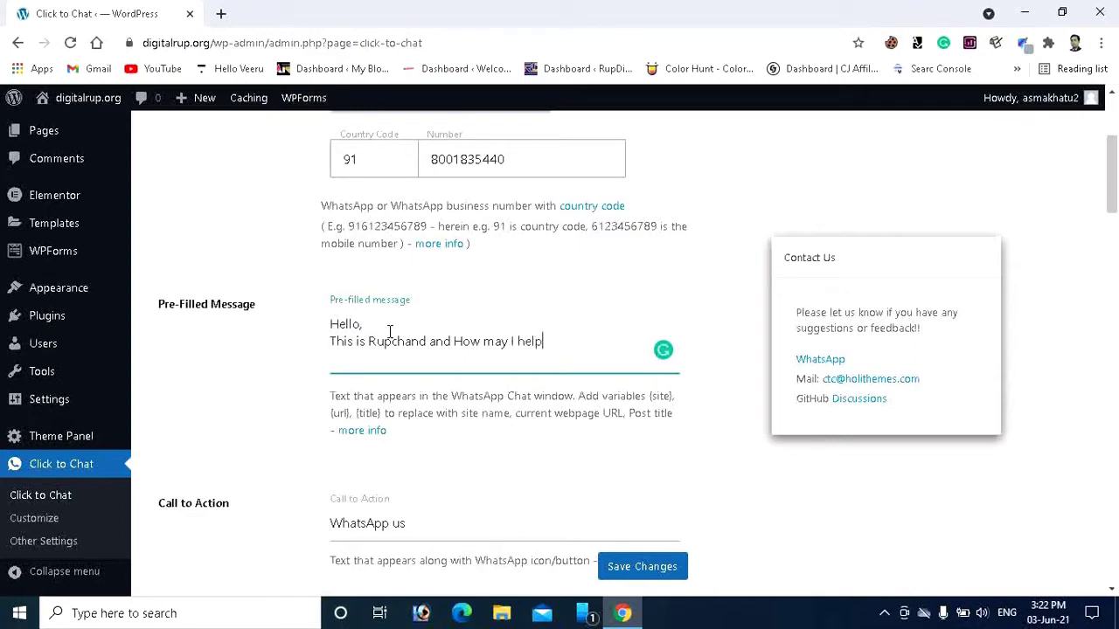
text(you)
scroll(612, 393, down, 1)
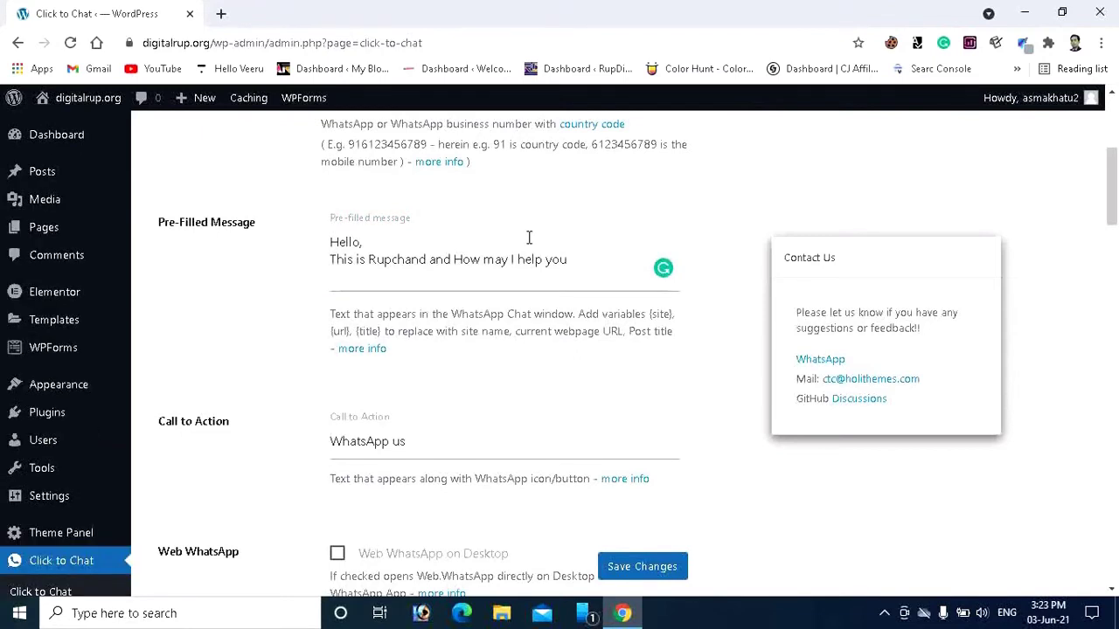
scroll(528, 238, down, 2)
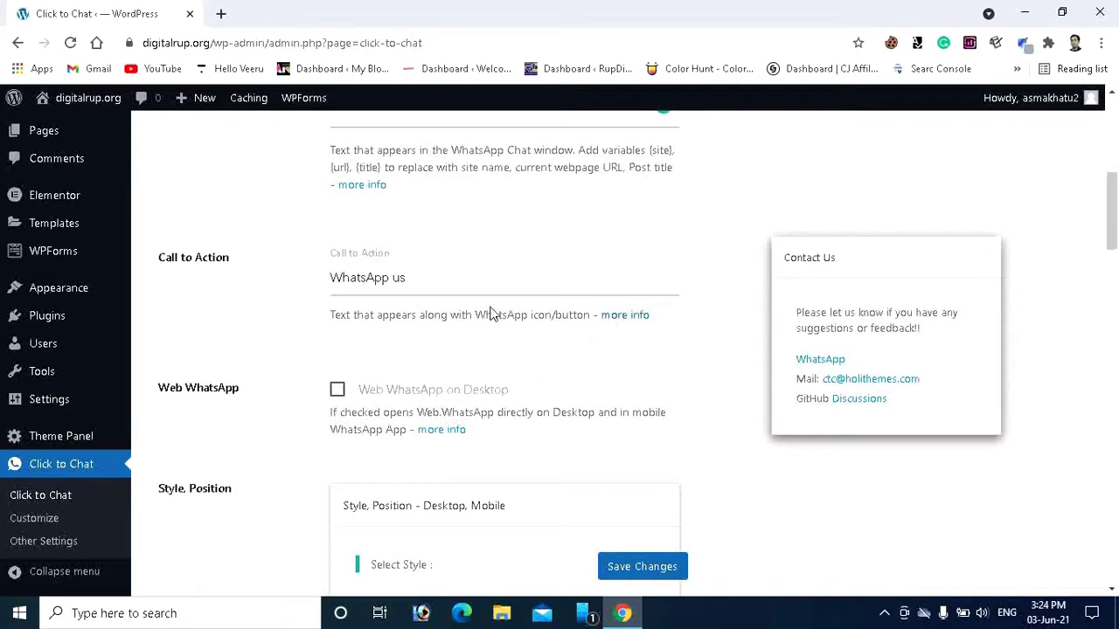
click(440, 284)
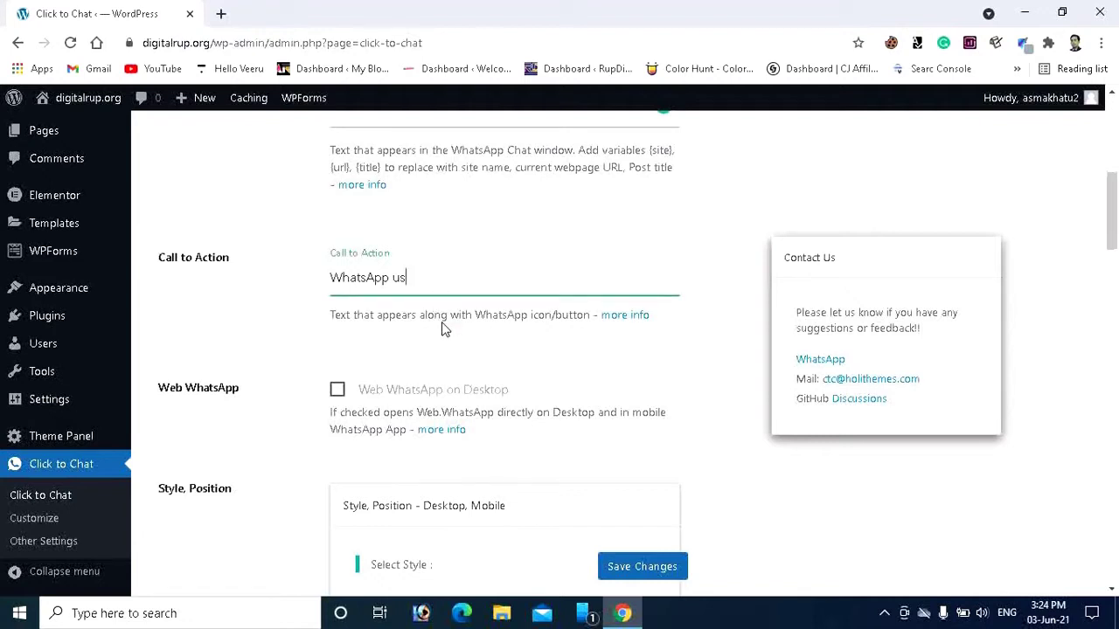
key(BackSpace)
key(BackSpace)
key(BackSpace)
key(BackSpace)
key(BackSpace)
key(BackSpace)
key(BackSpace)
key(BackSpace)
key(BackSpace)
key(BackSpace)
text(Chat With)
text(Us)
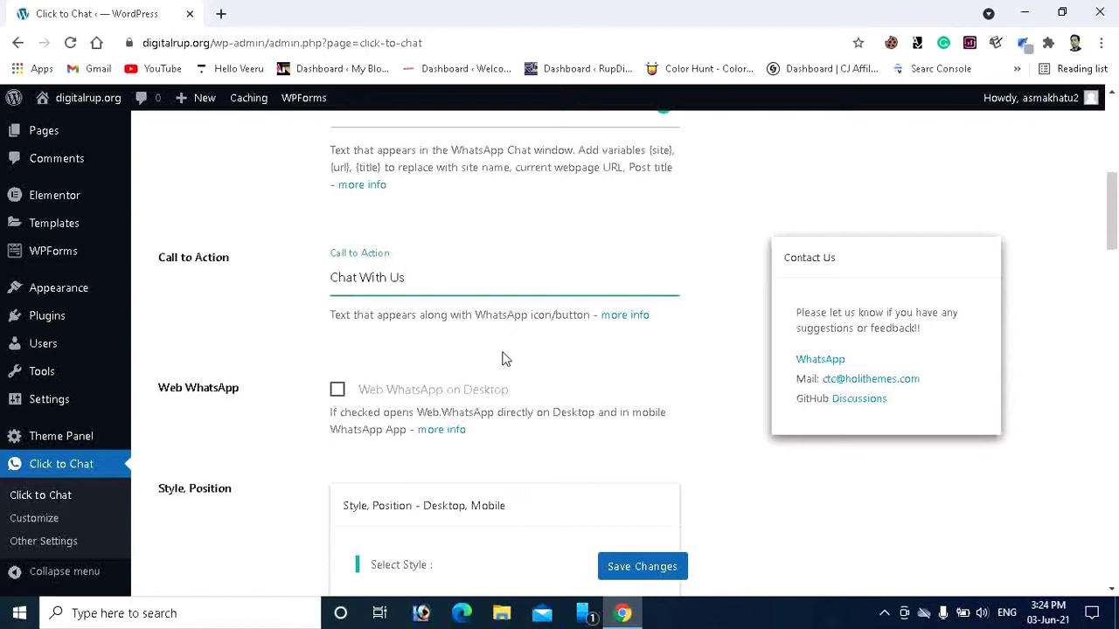
scroll(513, 357, down, 4)
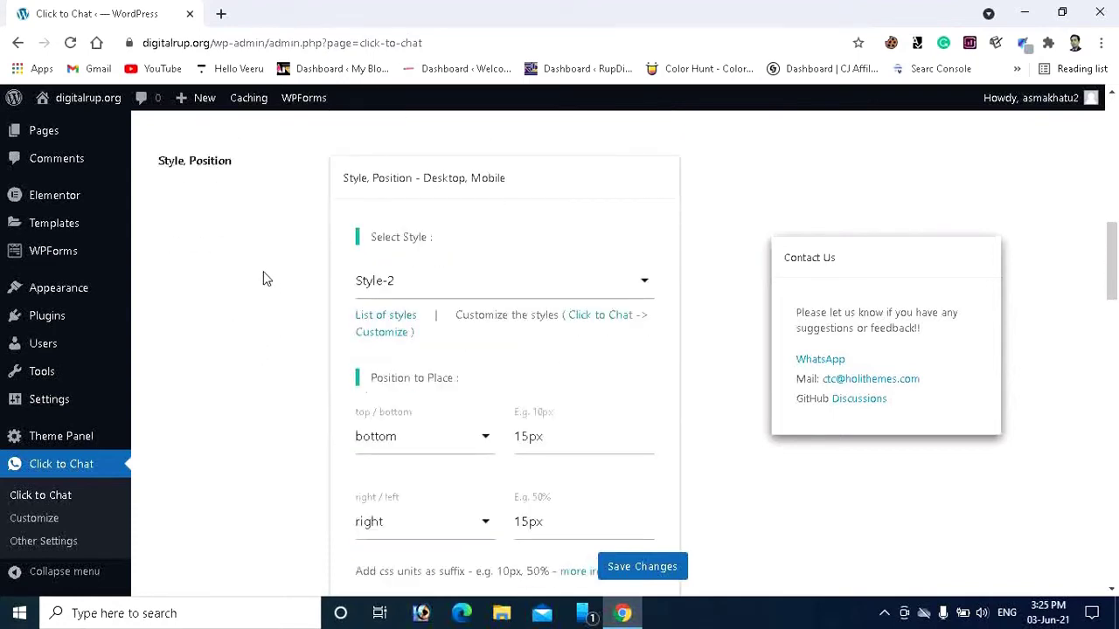
scroll(310, 315, down, 2)
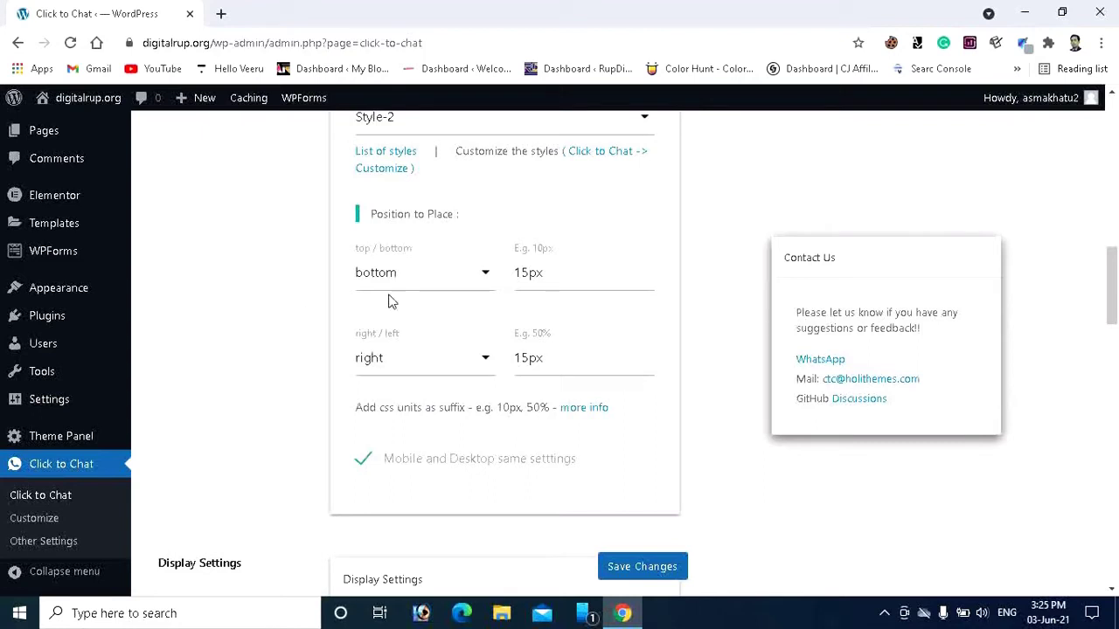
click(475, 294)
click(235, 298)
click(428, 291)
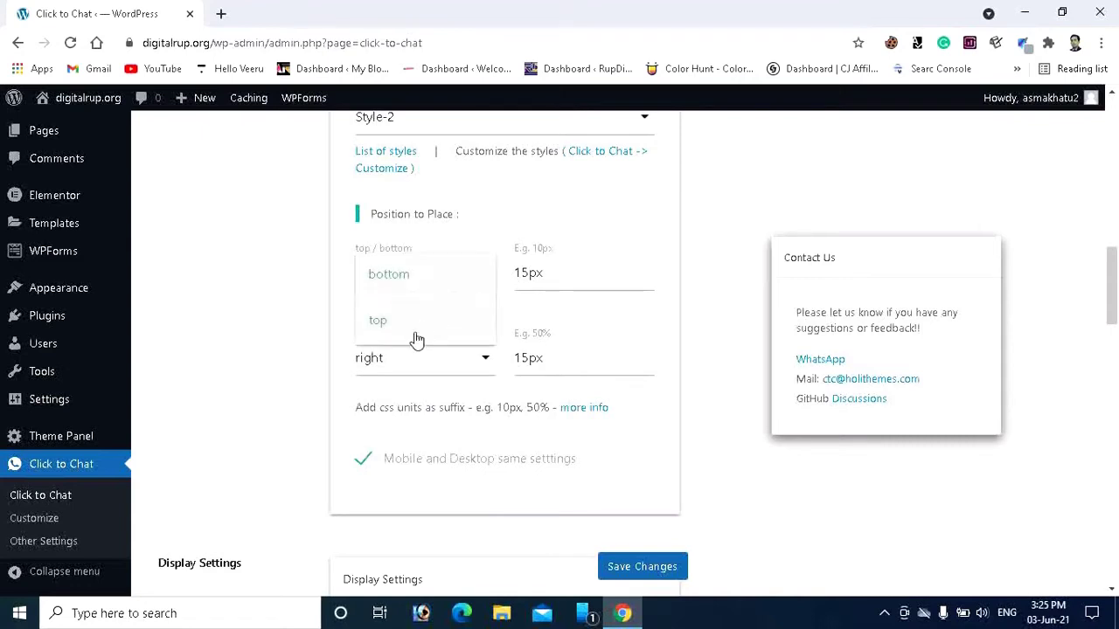
click(275, 318)
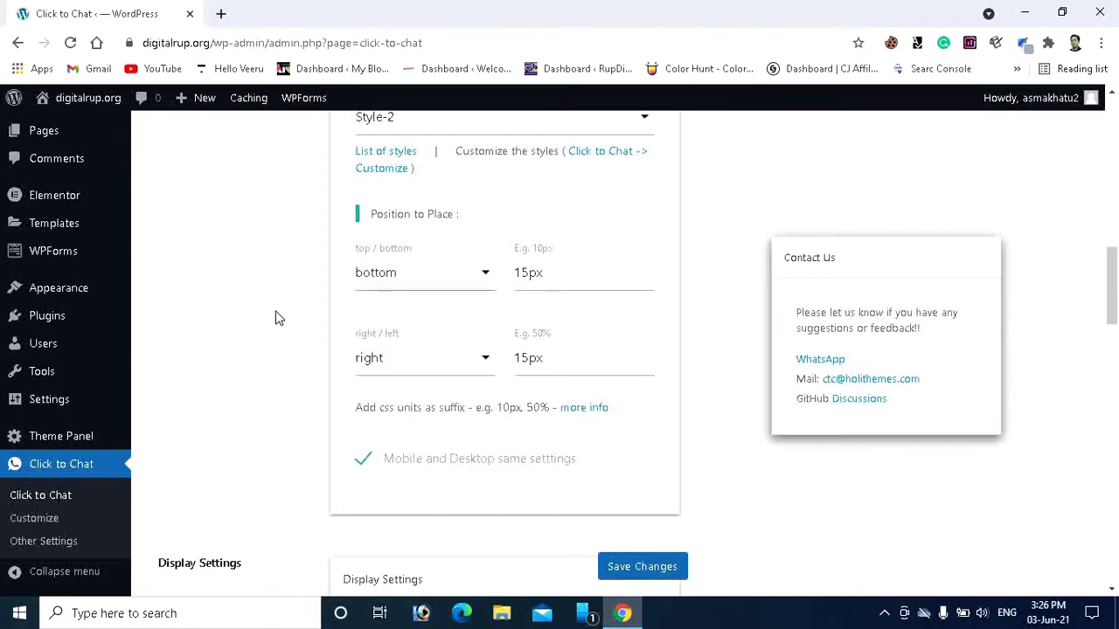
click(443, 375)
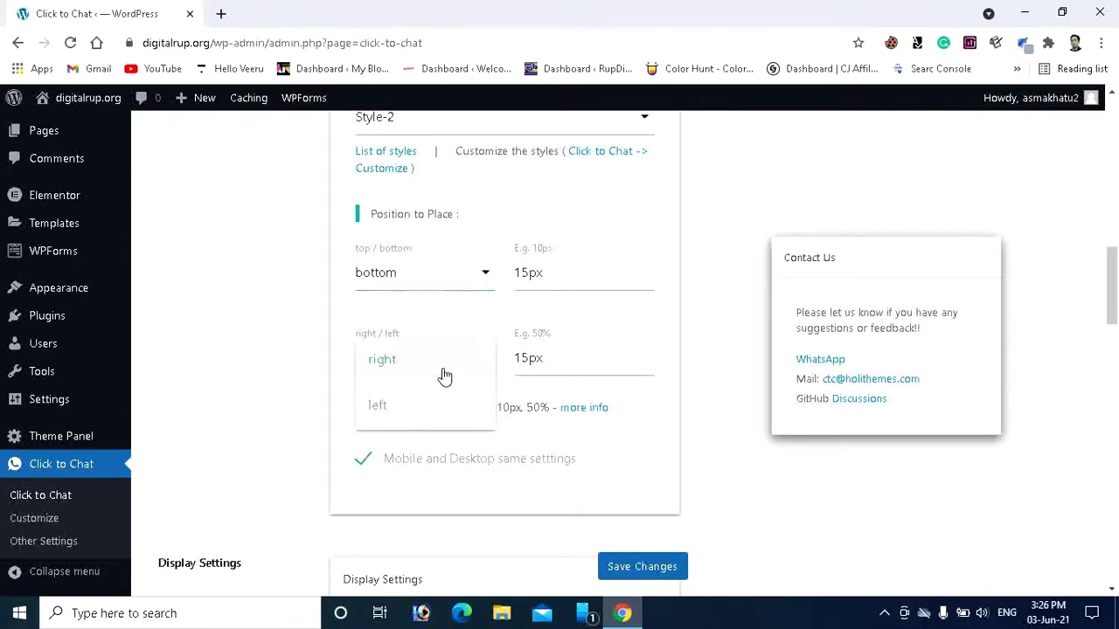
click(300, 422)
scroll(512, 323, down, 4)
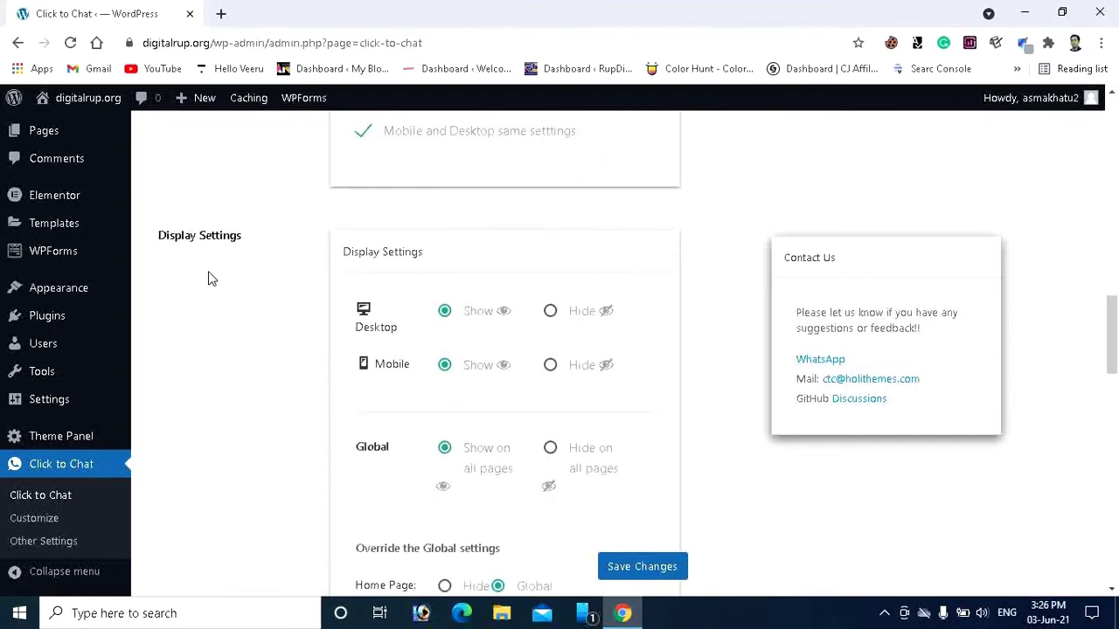
scroll(238, 357, down, 2)
scroll(243, 349, up, 1)
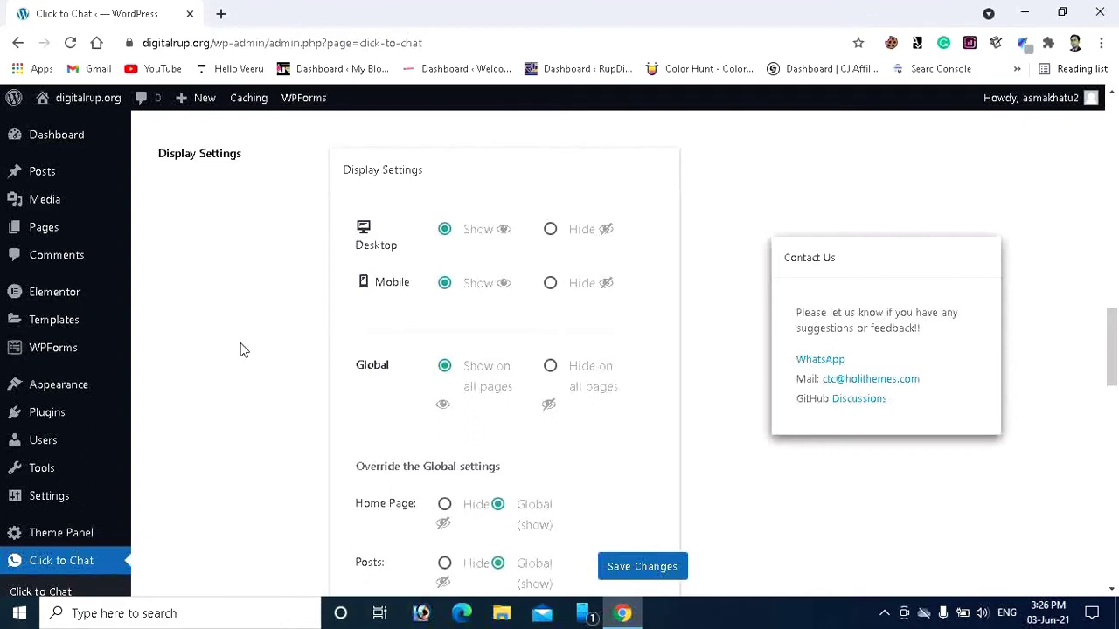
scroll(244, 349, down, 2)
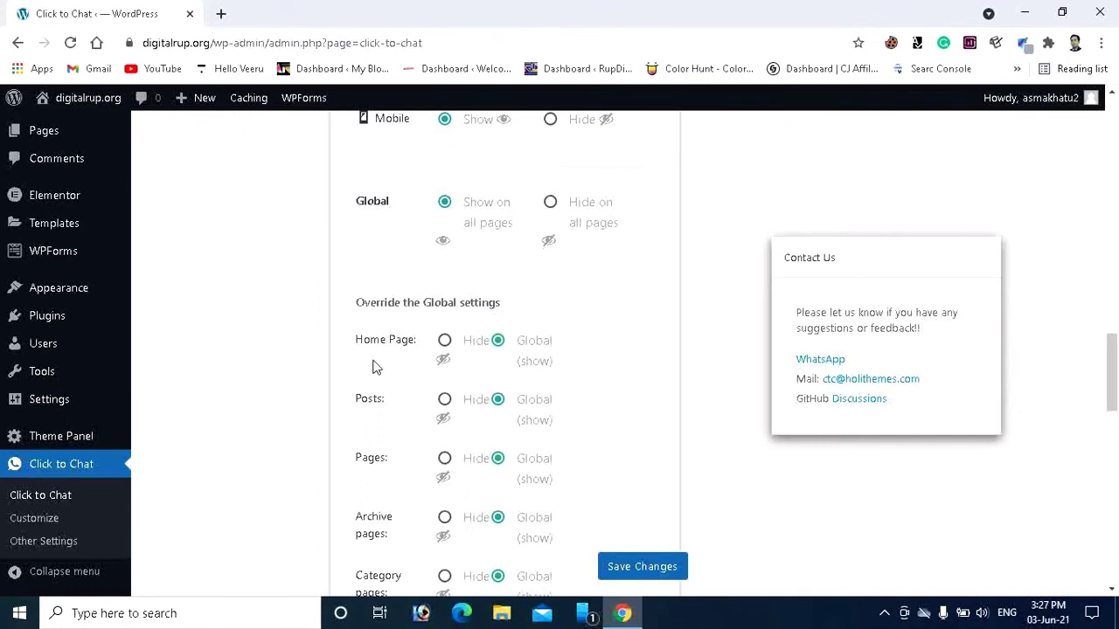
click(444, 340)
click(497, 340)
scroll(507, 375, down, 2)
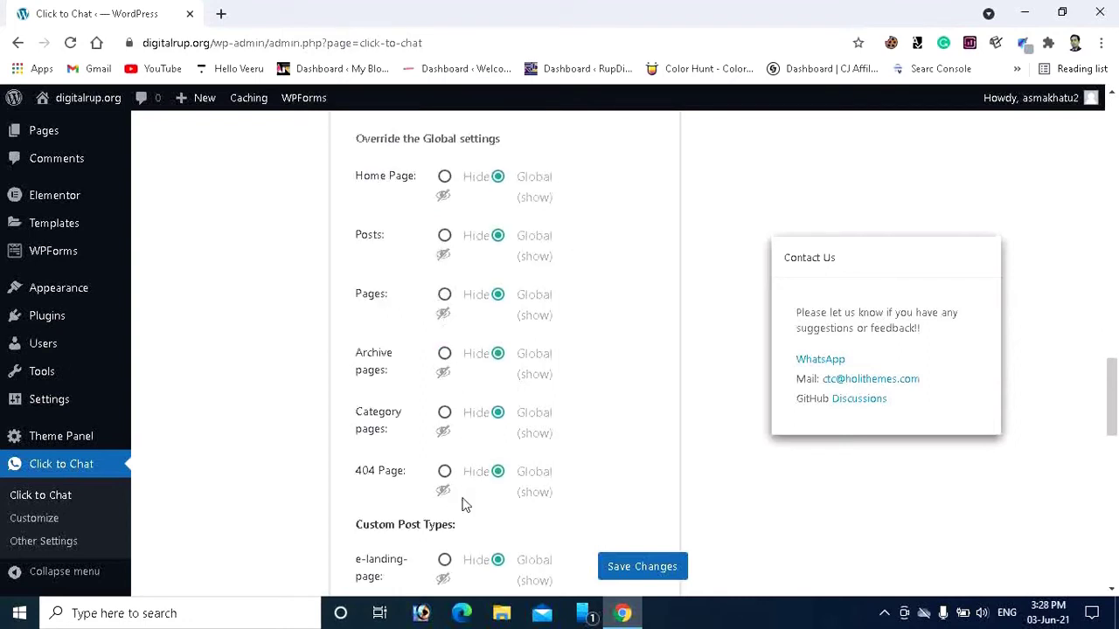
click(444, 236)
click(498, 236)
scroll(529, 277, down, 5)
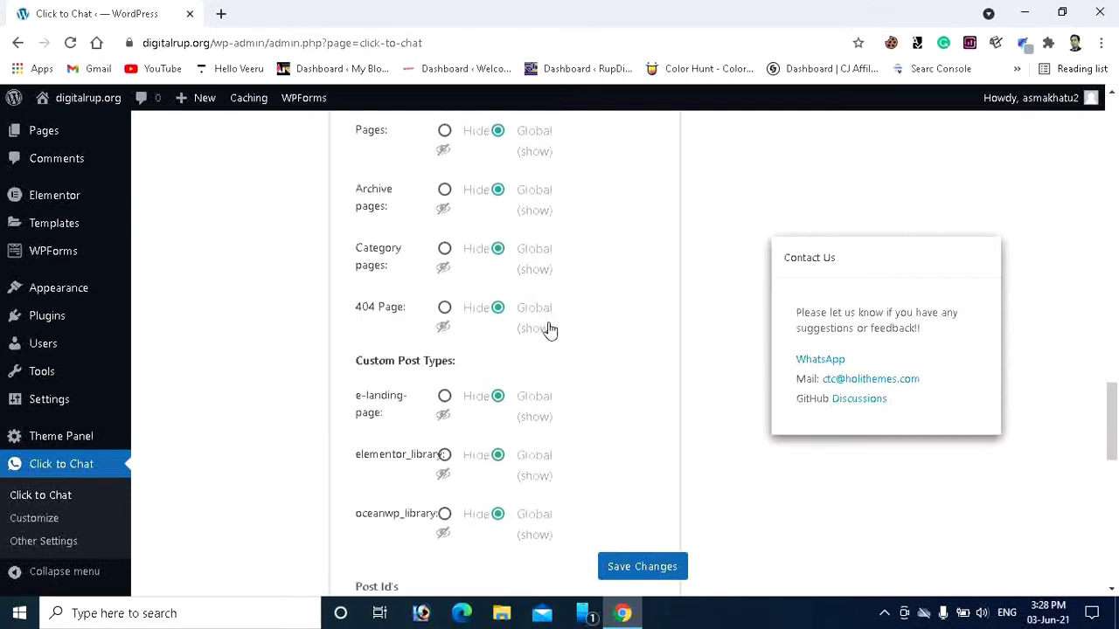
scroll(550, 330, down, 1)
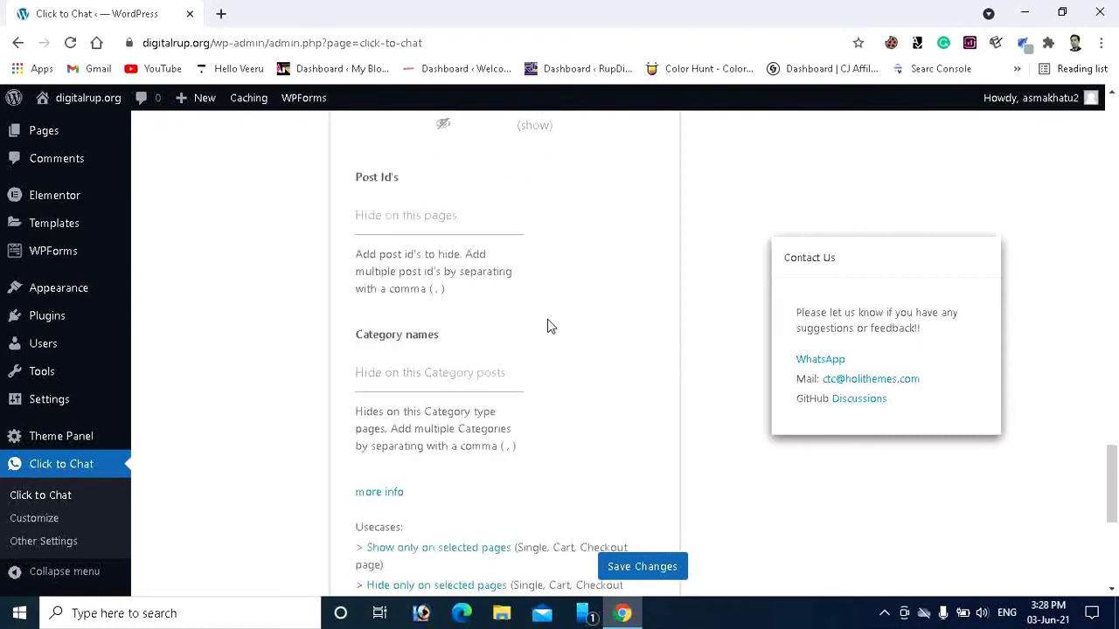
scroll(552, 331, down, 1)
scroll(554, 328, up, 2)
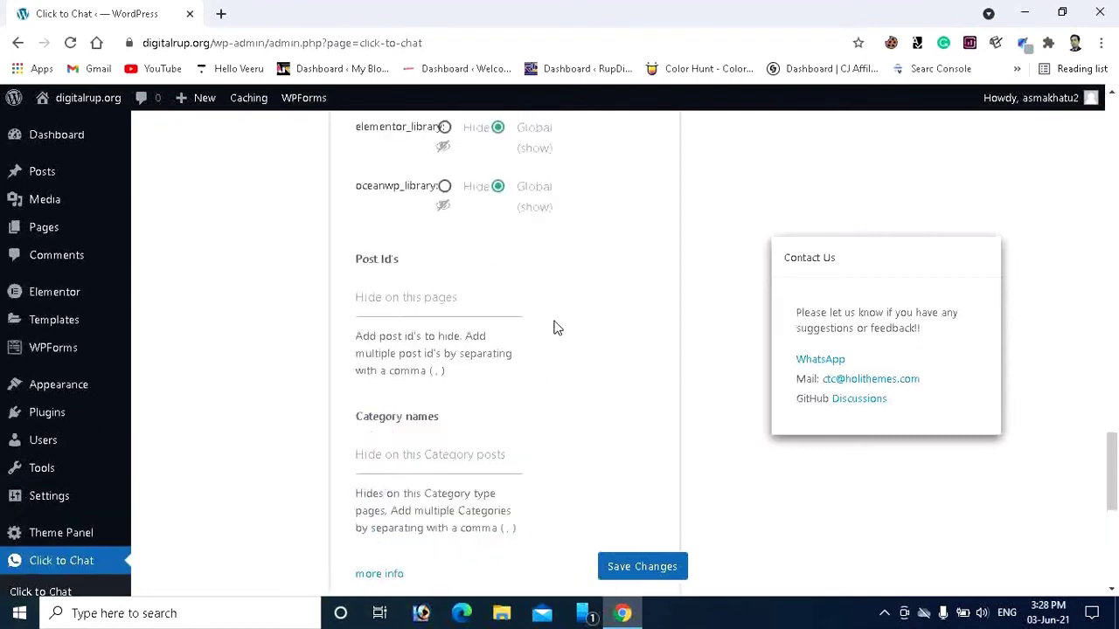
scroll(507, 279, down, 1)
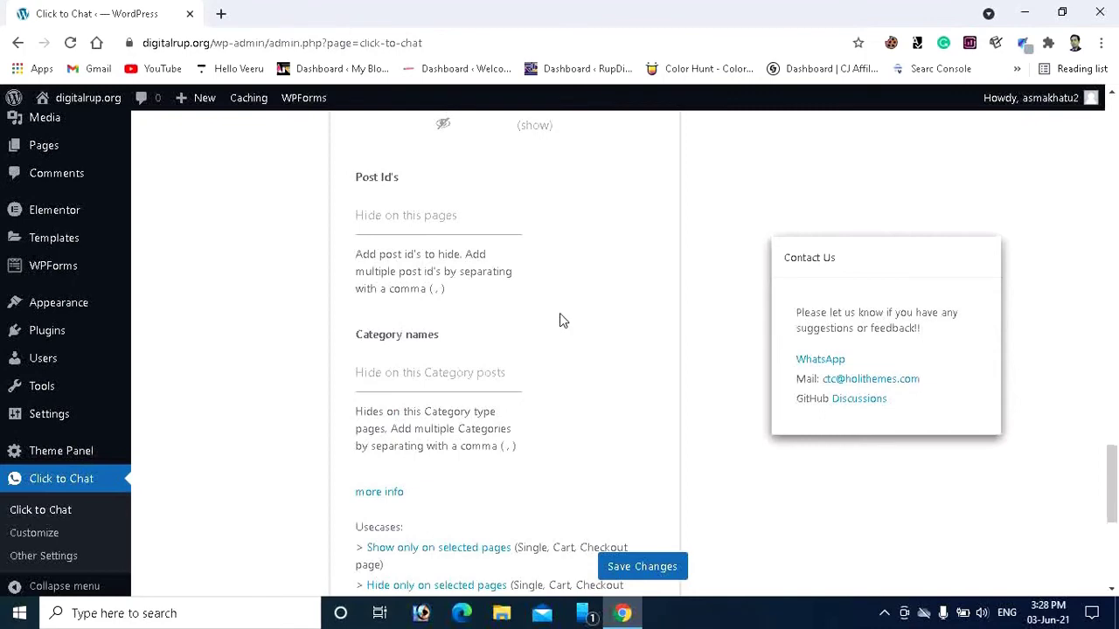
scroll(560, 322, down, 1)
scroll(600, 364, down, 1)
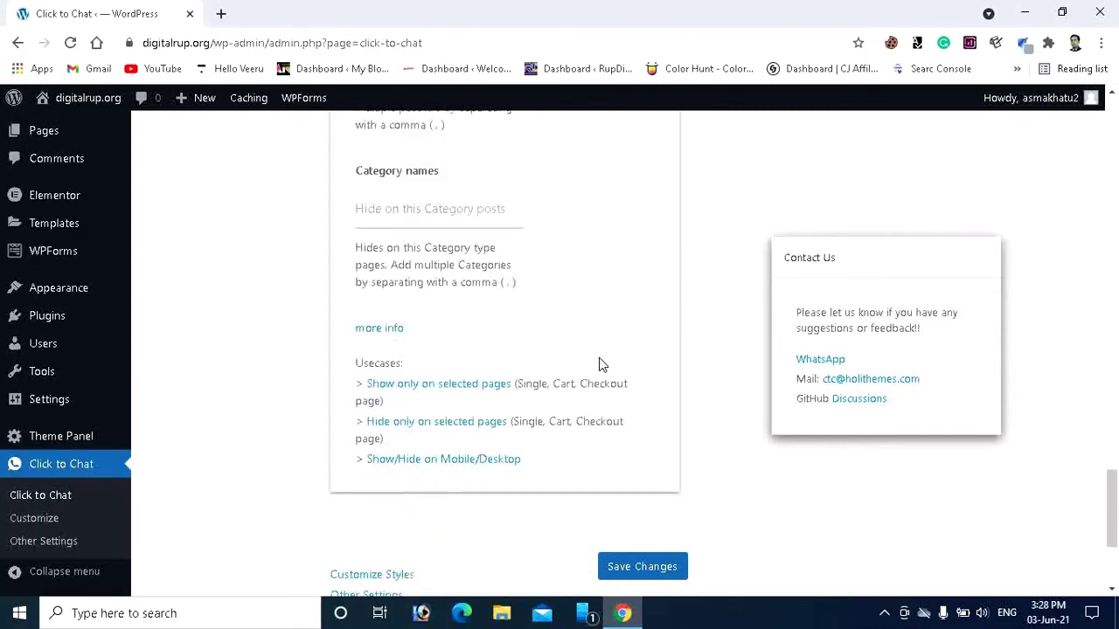
scroll(599, 365, down, 2)
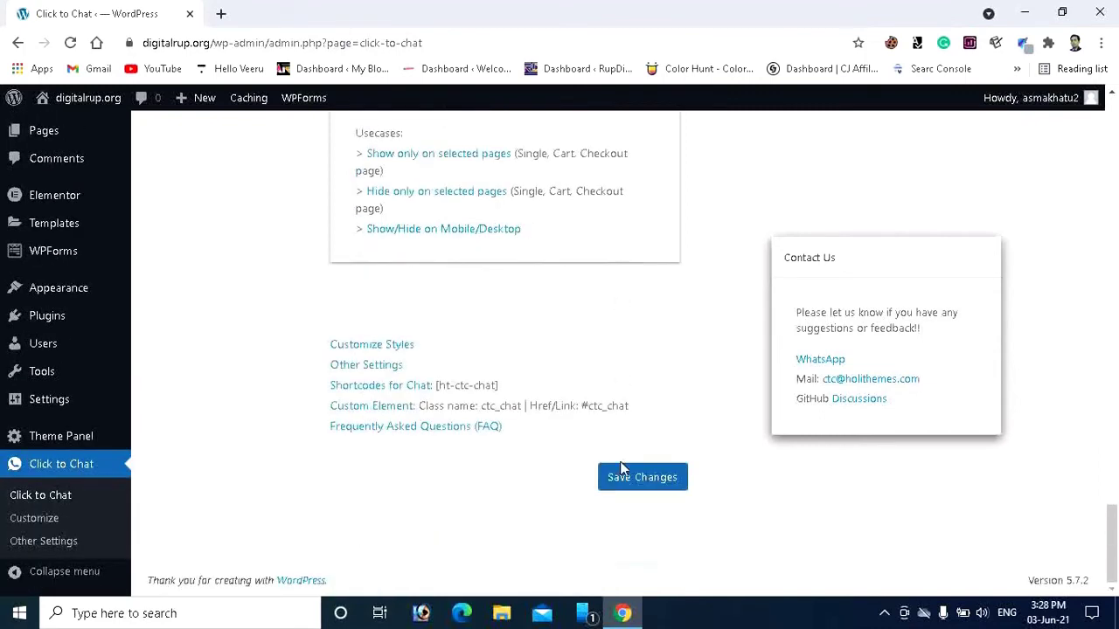
Save the Click to Chat settings and confirm the 'Settings saved.' notice.
click(629, 492)
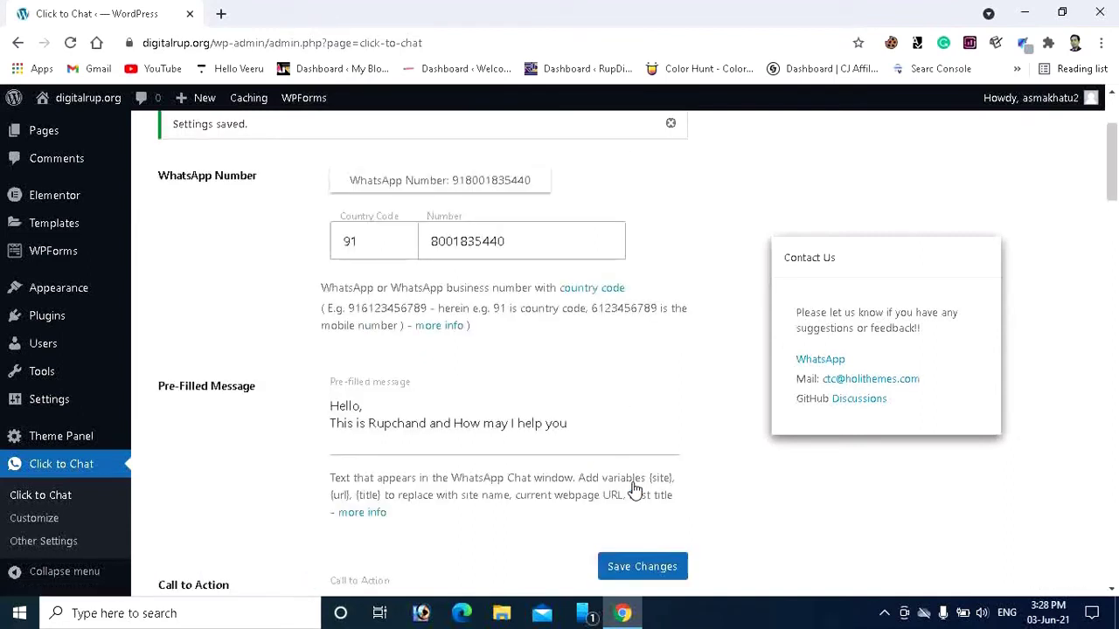
scroll(194, 249, up, 1)
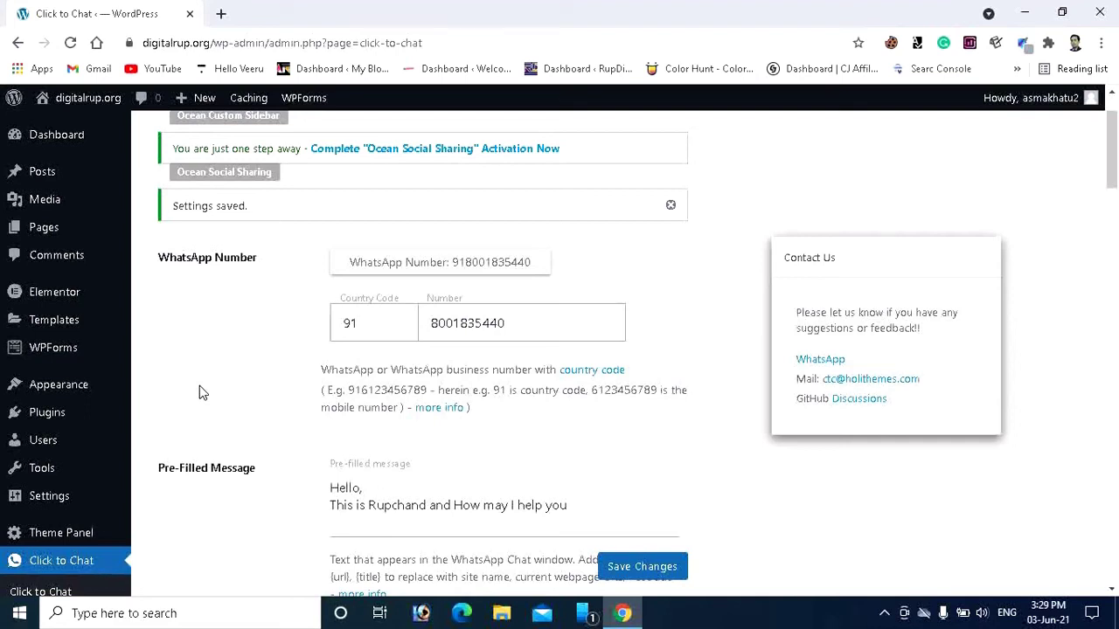
Open the live site in a new tab and use its green Chat With Us WhatsApp button.
mouse_move(83, 100)
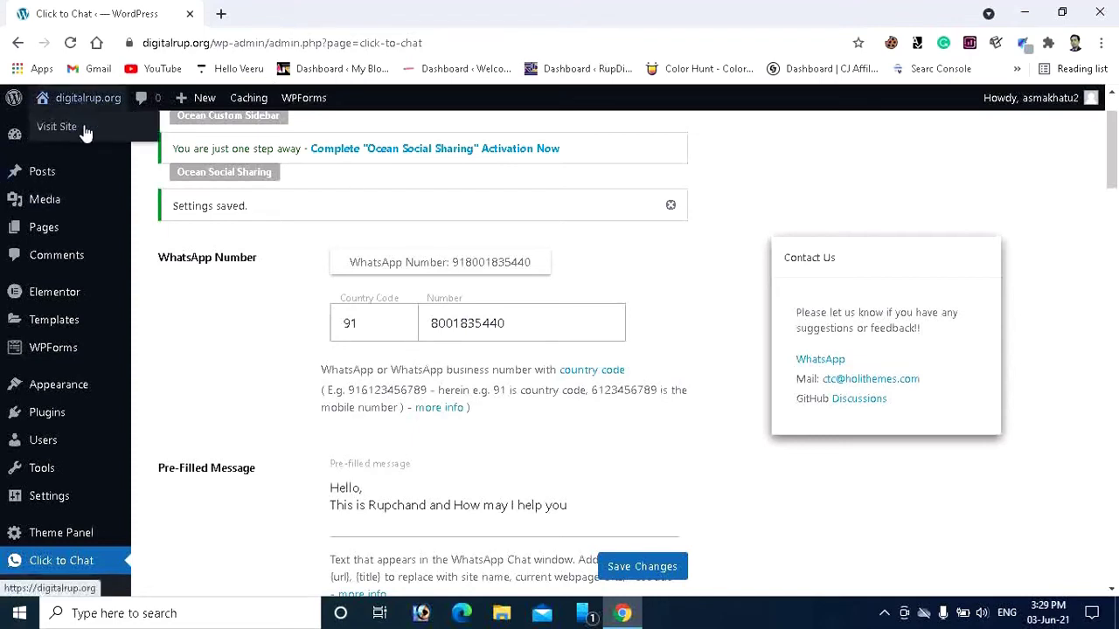
right_click(85, 131)
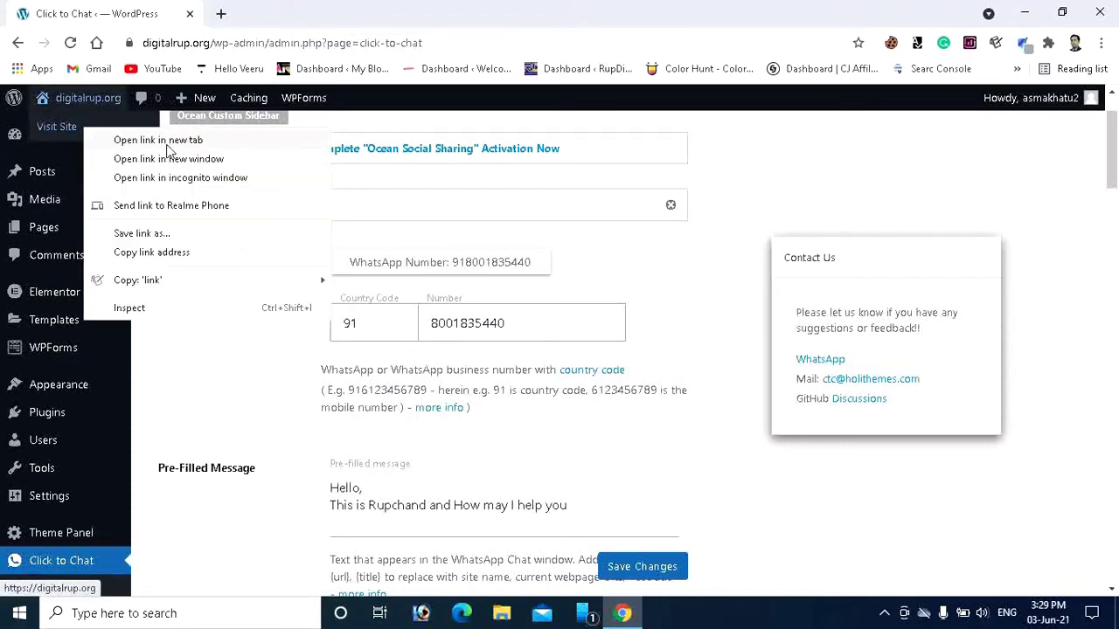
click(166, 140)
click(278, 16)
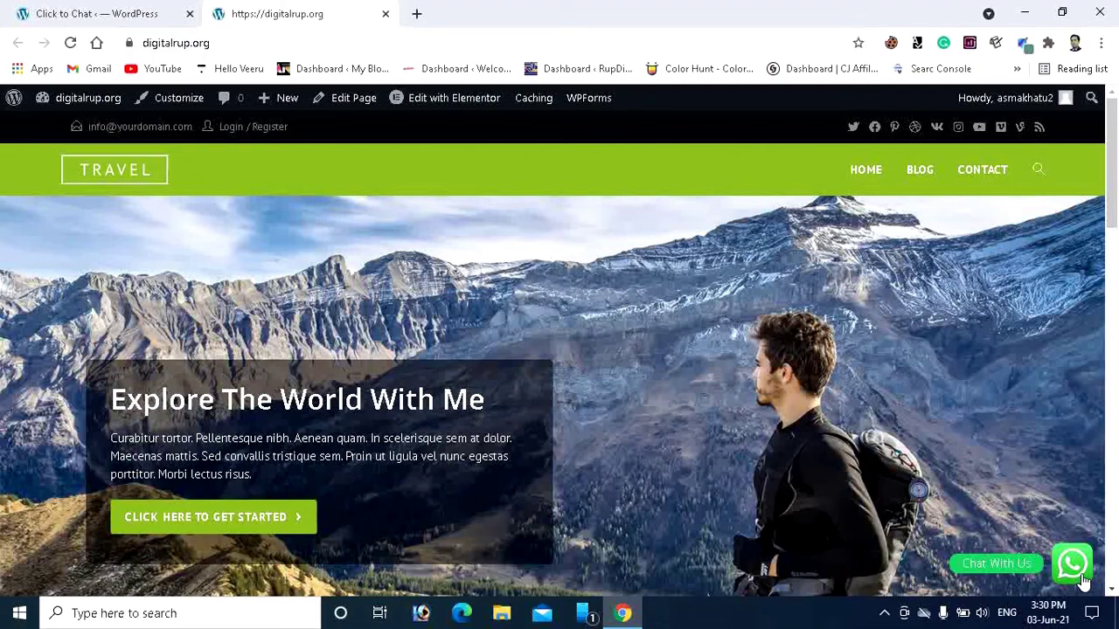
click(1082, 577)
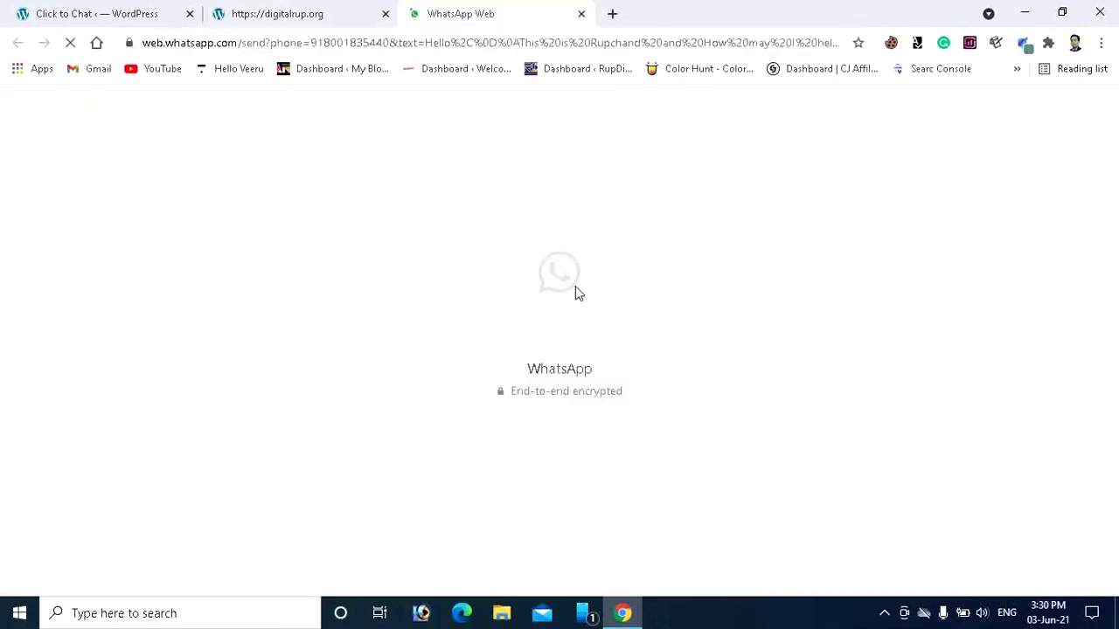